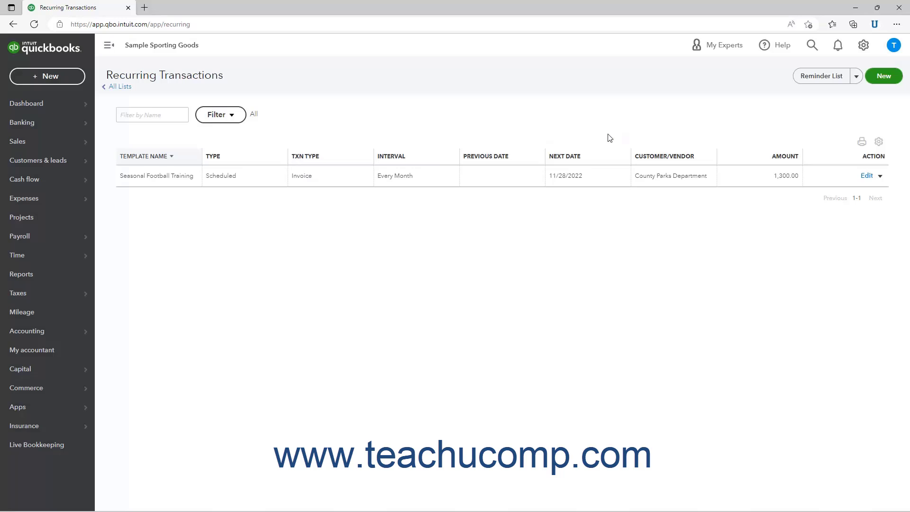
Step: Create a new recurring transaction template with Bill as the transaction type
{"action": "left_click", "coordinate": [881, 81]}
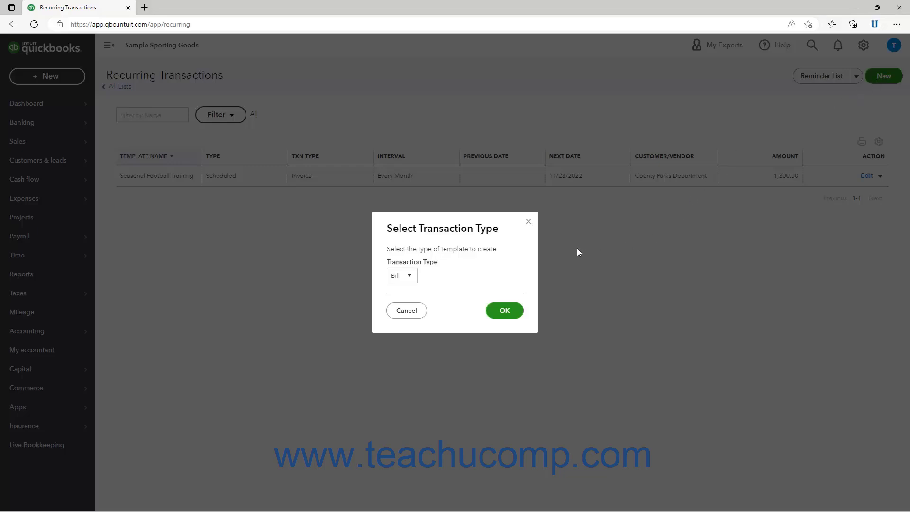
{"action": "left_click", "coordinate": [413, 278]}
{"action": "left_click", "coordinate": [414, 293]}
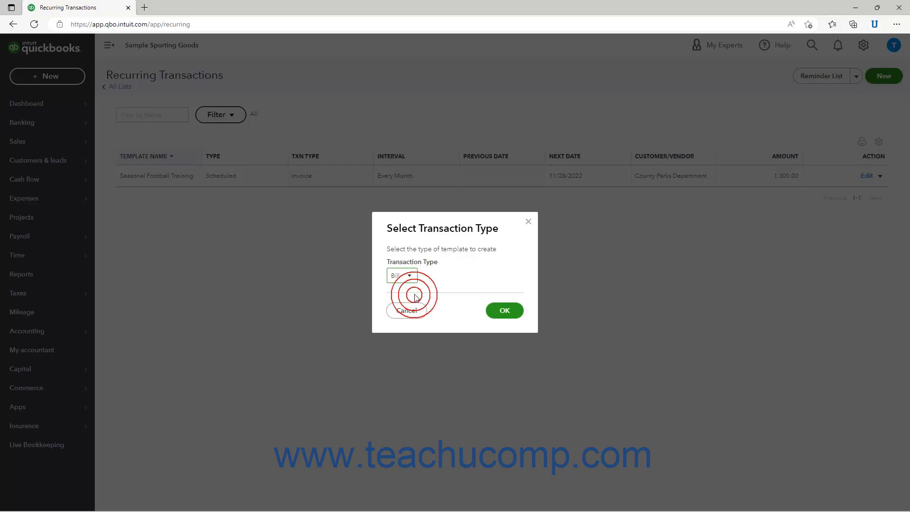
{"action": "left_click", "coordinate": [505, 311]}
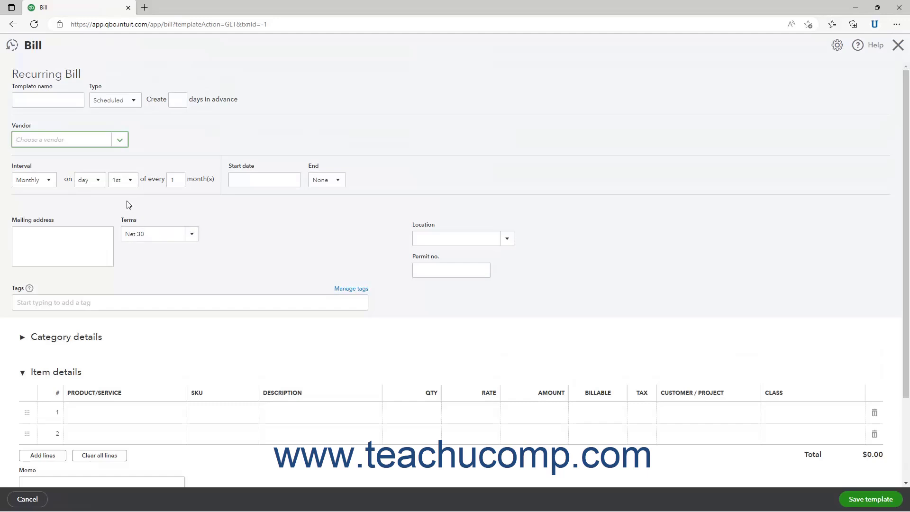
Step: Name the recurring bill template "Monthly Internet" and set its type to Unscheduled
{"action": "left_click", "coordinate": [53, 100]}
{"action": "type", "text": "Monthly Internet"}
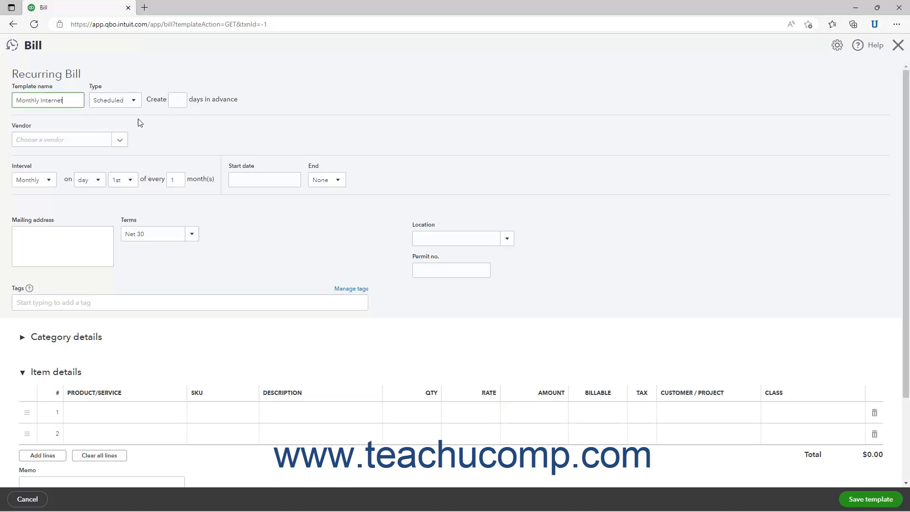
{"action": "left_click", "coordinate": [134, 100]}
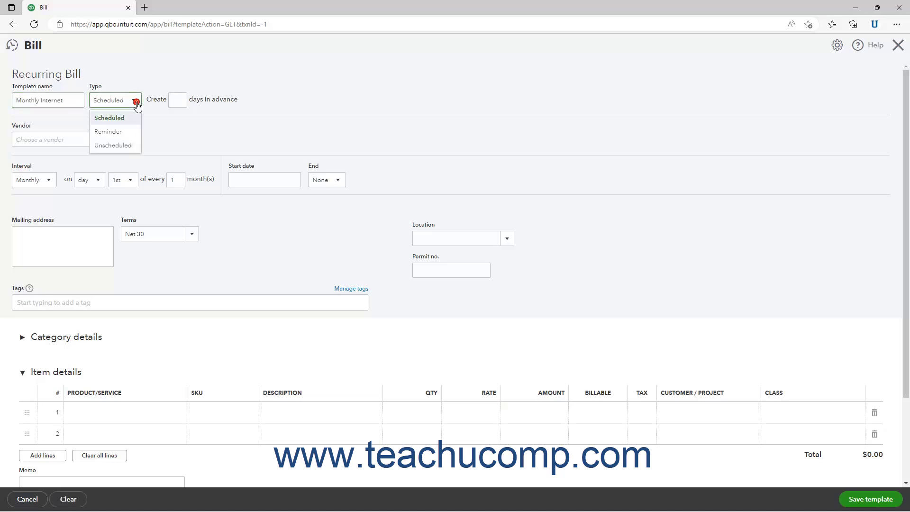
{"action": "left_click", "coordinate": [126, 145]}
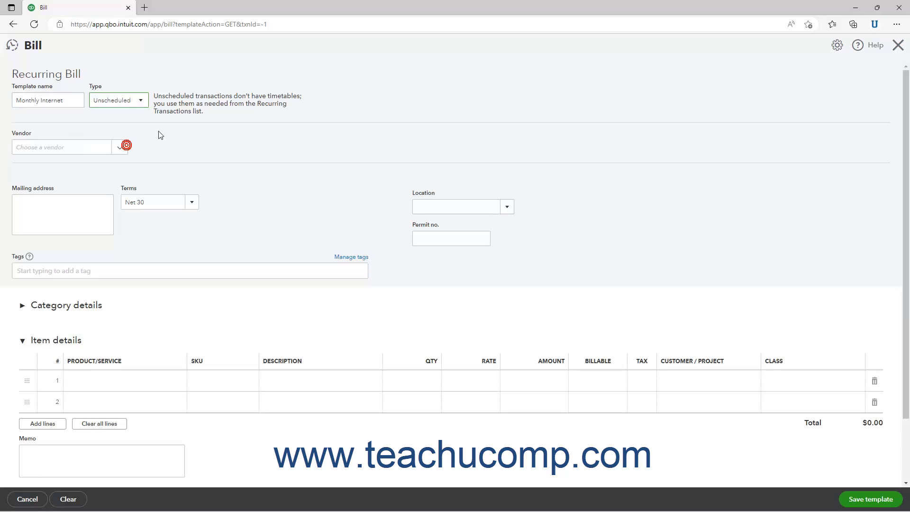
Step: Choose Comcable as the vendor for the recurring bill and save the template
{"action": "left_click", "coordinate": [120, 149]}
{"action": "left_click", "coordinate": [109, 183]}
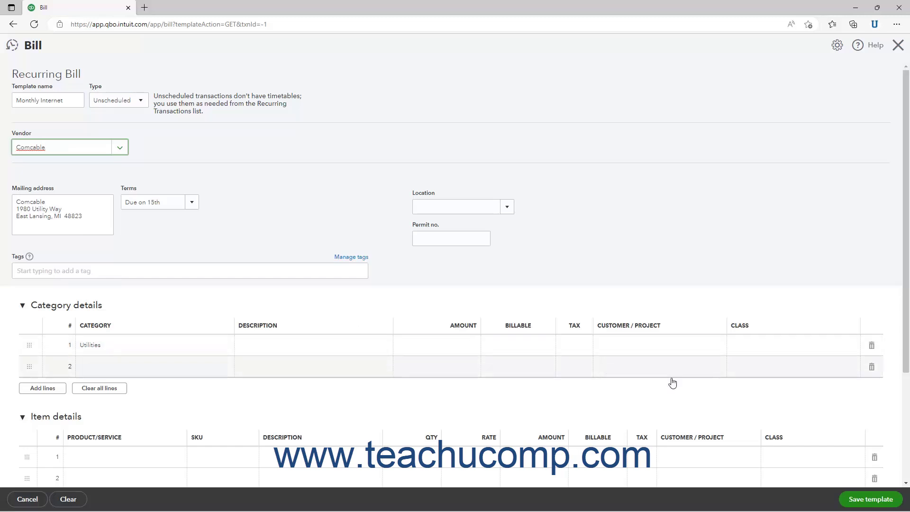
{"action": "left_click", "coordinate": [853, 501]}
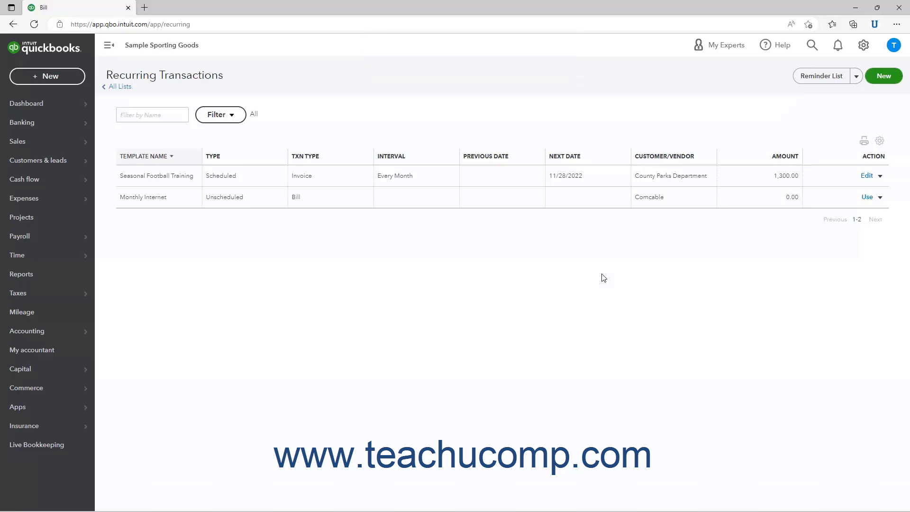
Step: Filter the recurring transactions list to the Bill transaction type, and clear the filter to view all templates again
{"action": "left_click", "coordinate": [233, 119]}
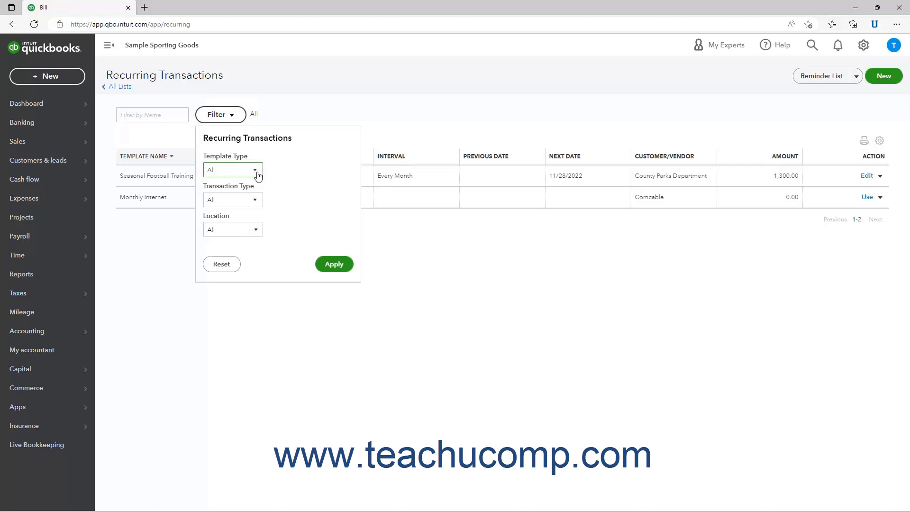
{"action": "left_click", "coordinate": [255, 201]}
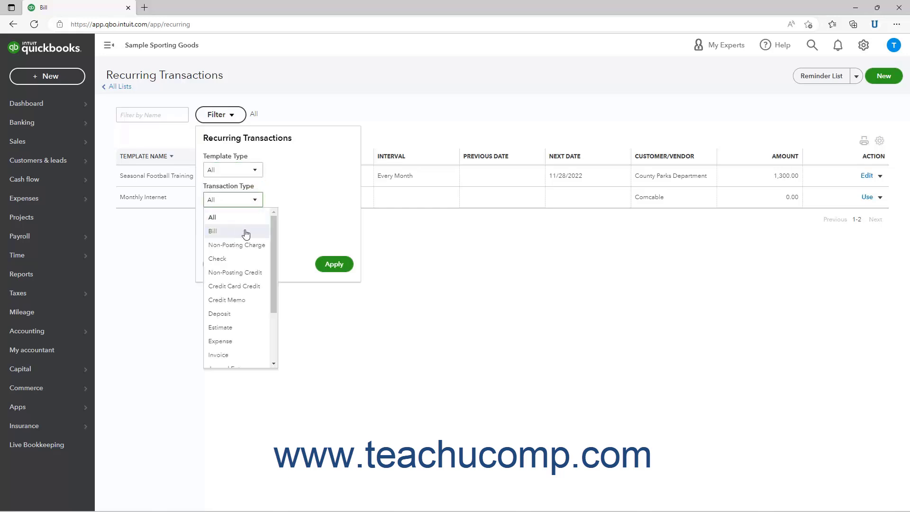
{"action": "left_click", "coordinate": [213, 231]}
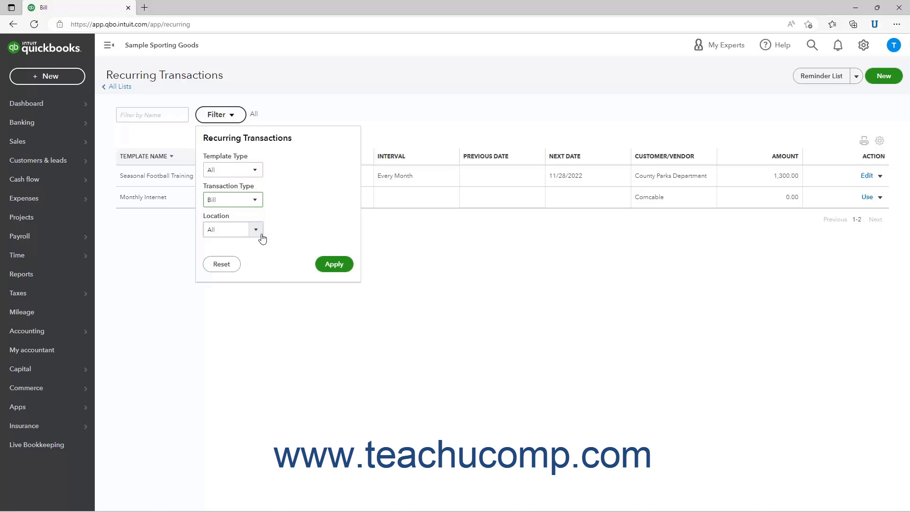
{"action": "left_click", "coordinate": [330, 266]}
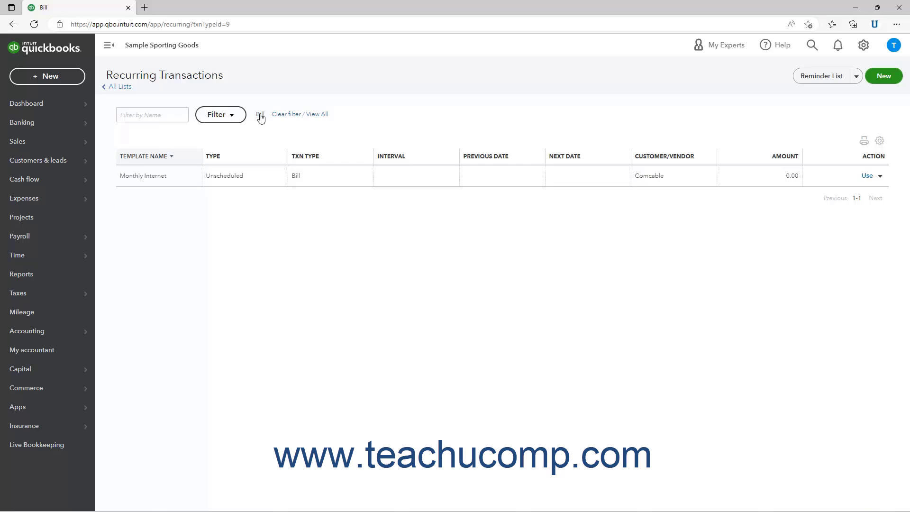
{"action": "left_click", "coordinate": [300, 118]}
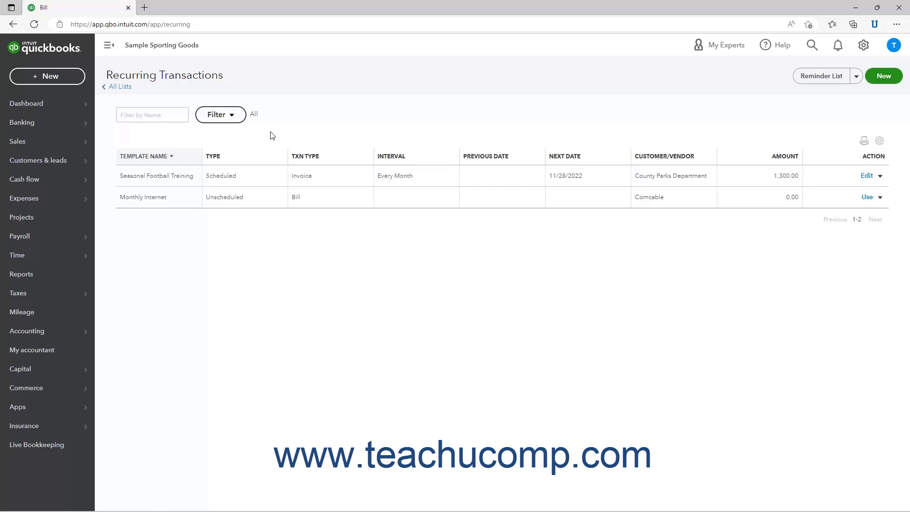
Step: Preview the printout of the recurring transactions list and close it without printing
{"action": "left_click", "coordinate": [863, 142]}
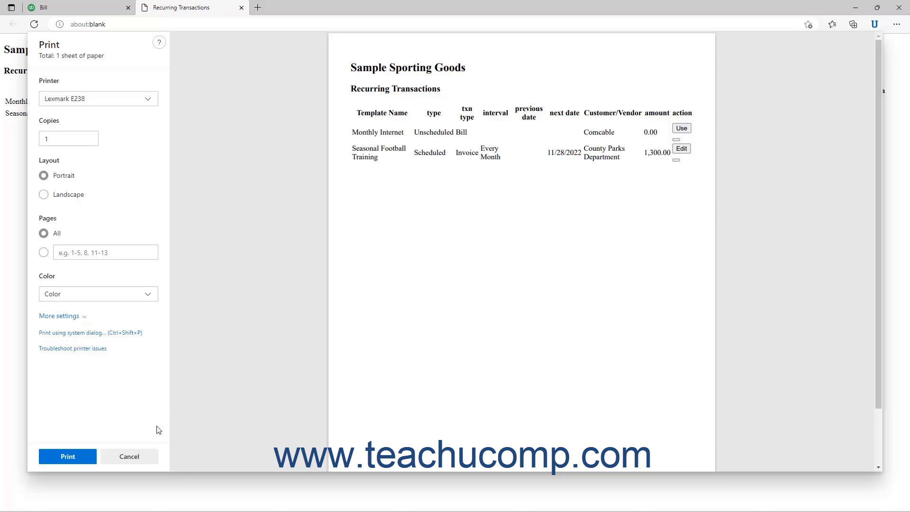
{"action": "left_click", "coordinate": [131, 456]}
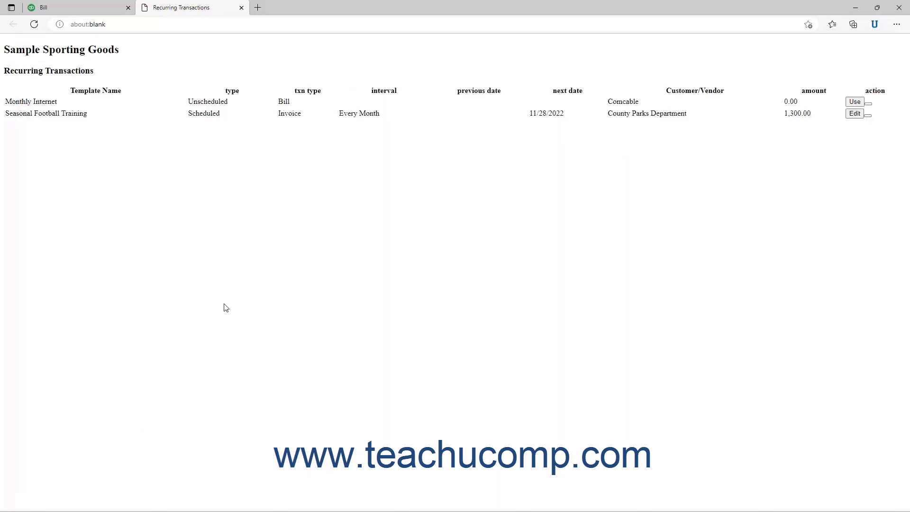
{"action": "left_click", "coordinate": [241, 7]}
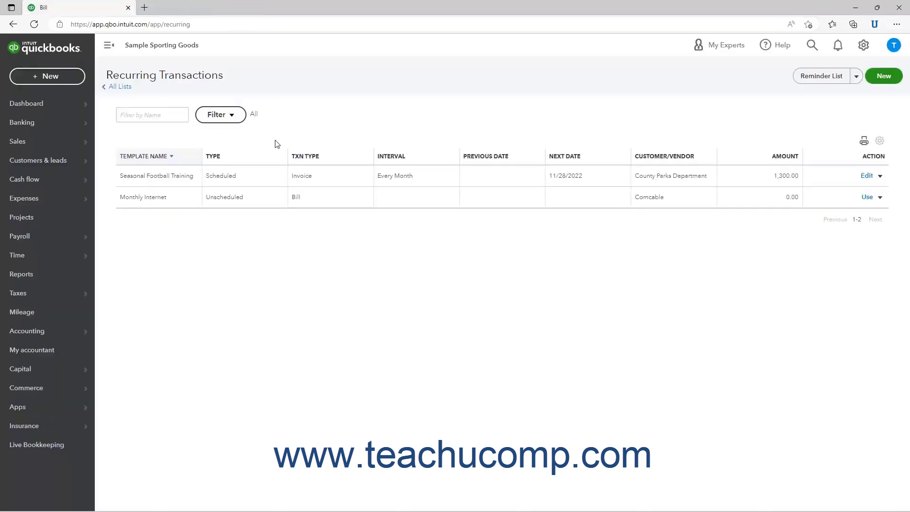
Step: Examine the rows-per-page setting of the recurring transactions list and leave it as is
{"action": "left_click", "coordinate": [880, 141]}
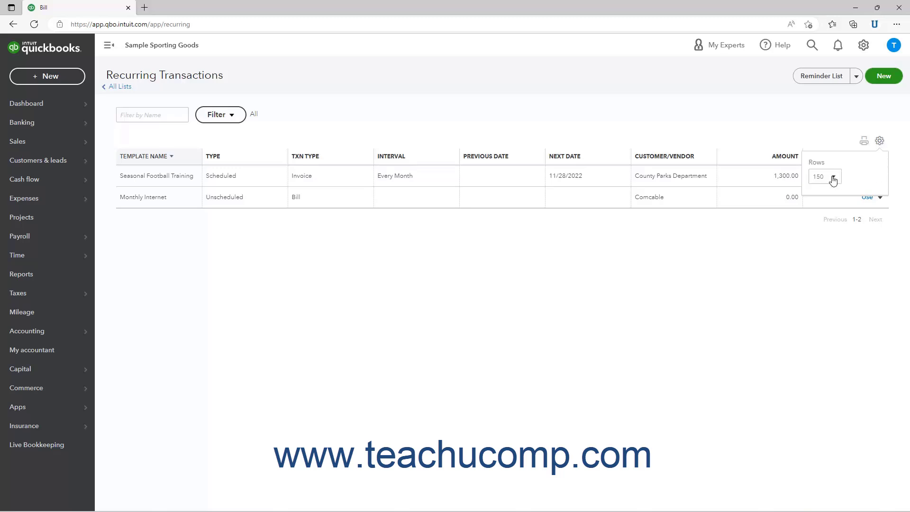
{"action": "left_click", "coordinate": [833, 177]}
{"action": "left_click", "coordinate": [833, 177]}
{"action": "left_click", "coordinate": [880, 141]}
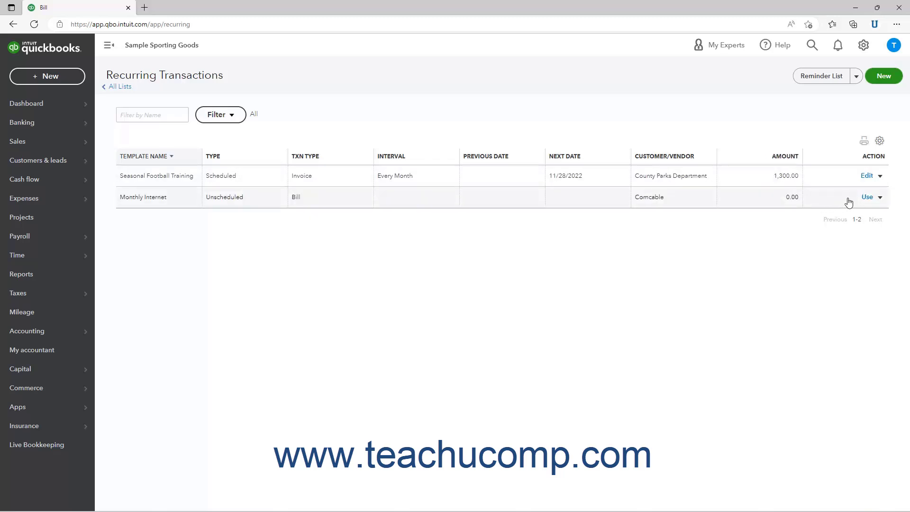
Step: Delete the Monthly Internet template from the recurring transactions list
{"action": "left_click", "coordinate": [880, 198]}
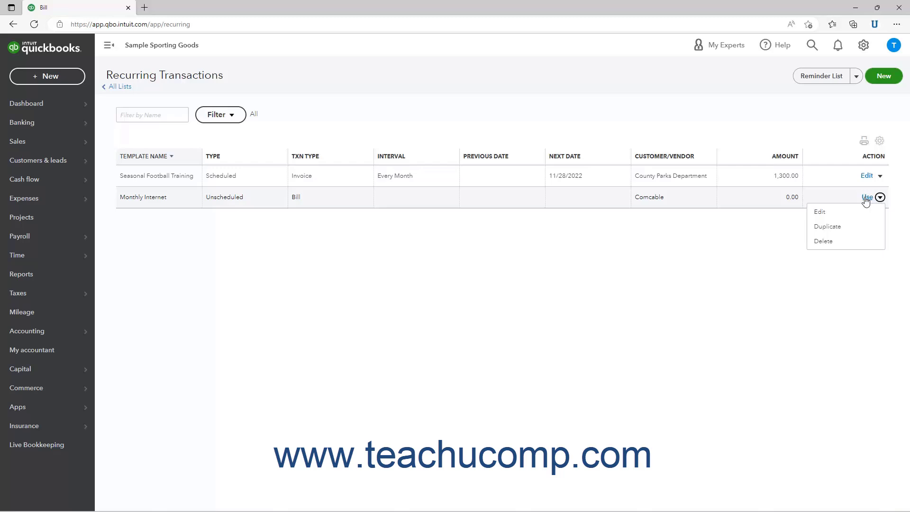
{"action": "left_click", "coordinate": [824, 242]}
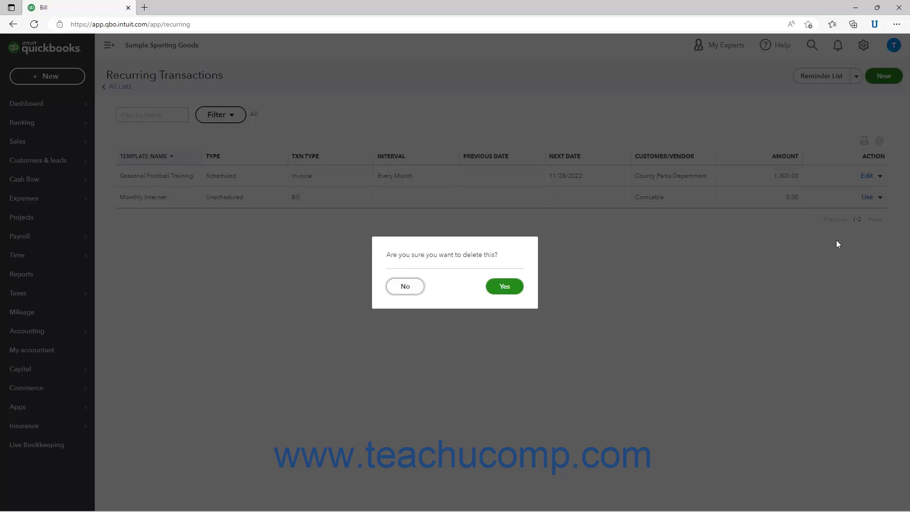
{"action": "left_click", "coordinate": [516, 287]}
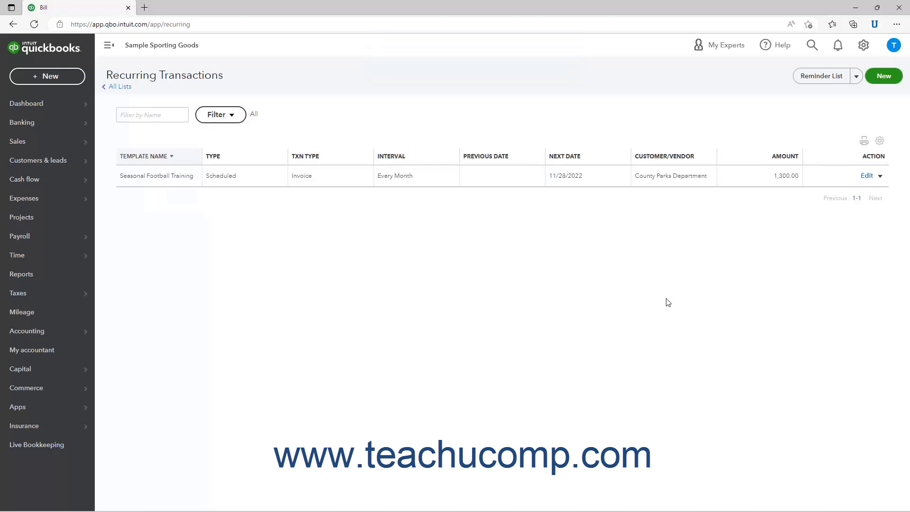
Step: Pause the Seasonal Football Training recurring invoice
{"action": "left_click", "coordinate": [881, 176]}
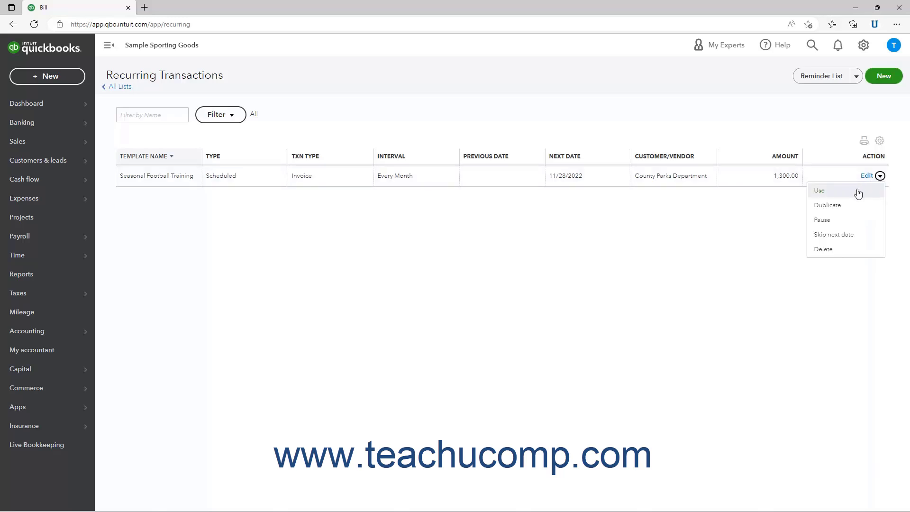
{"action": "left_click", "coordinate": [822, 220]}
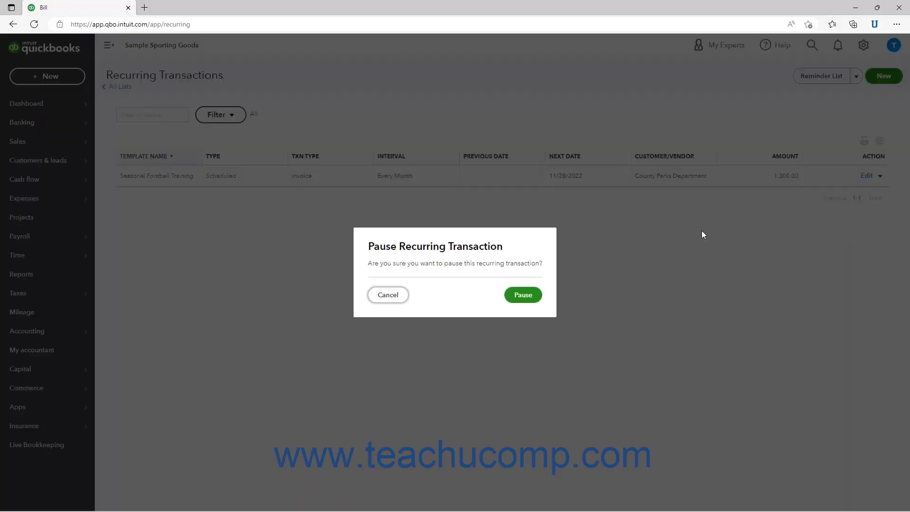
{"action": "left_click", "coordinate": [529, 295]}
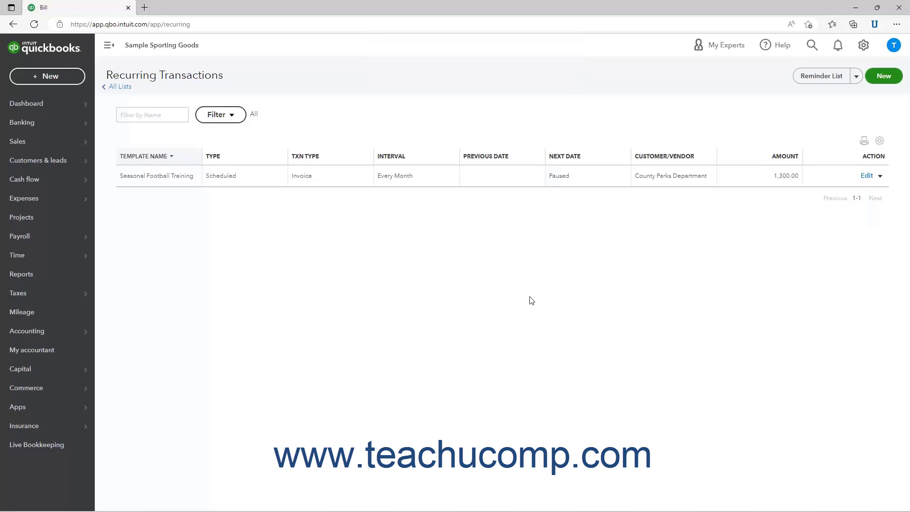
Step: Resume the paused Seasonal Football Training recurring invoice
{"action": "left_click", "coordinate": [878, 176]}
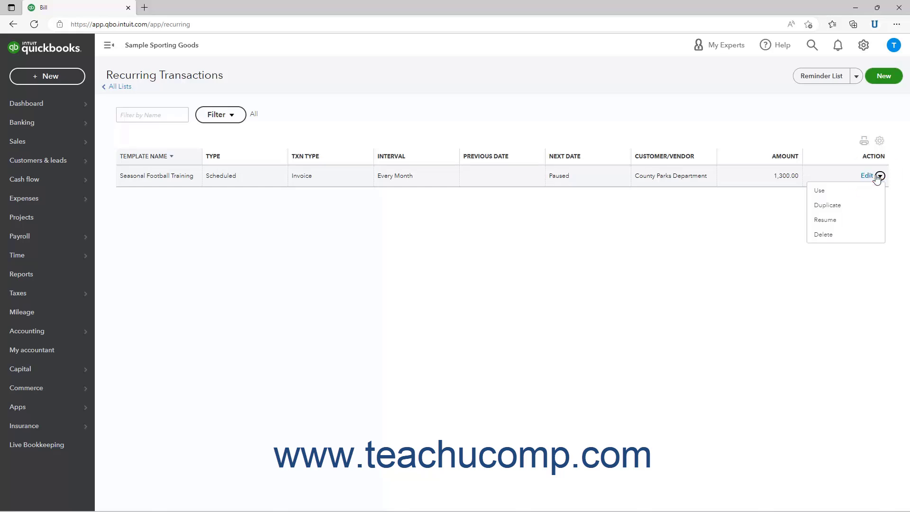
{"action": "left_click", "coordinate": [837, 222]}
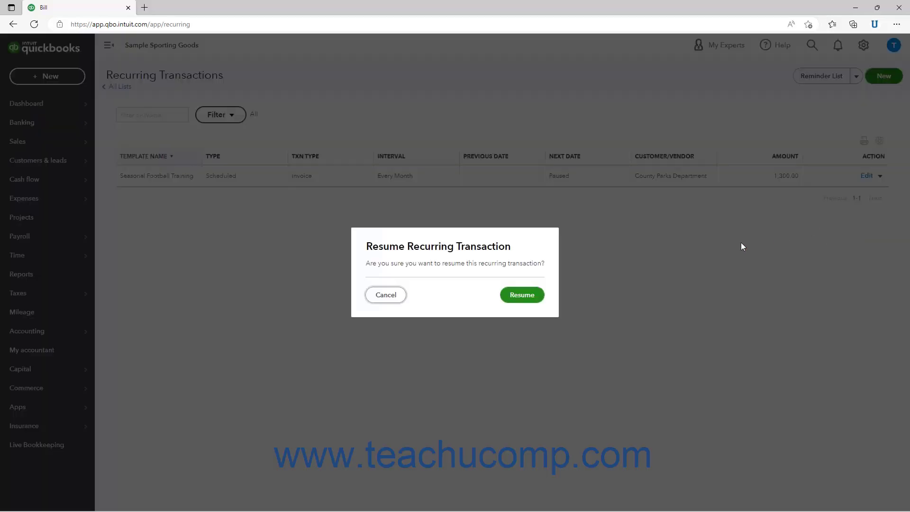
{"action": "left_click", "coordinate": [533, 296]}
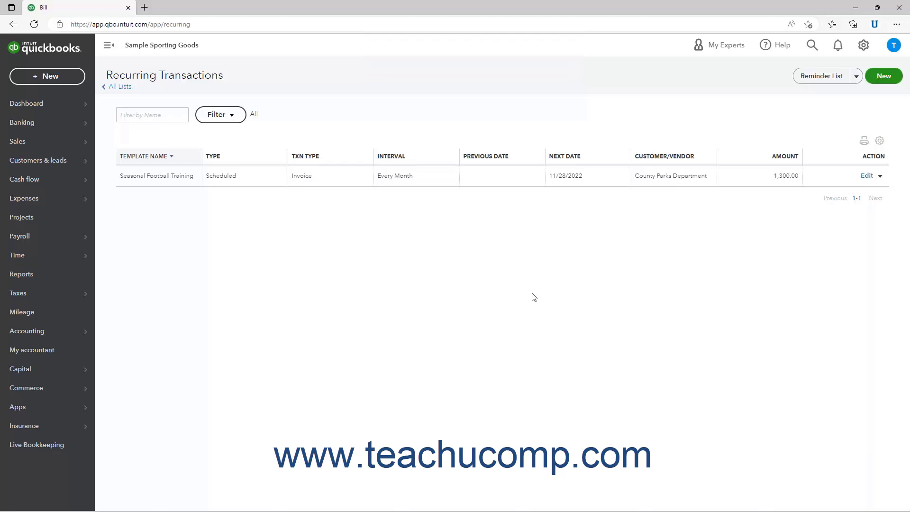
{"action": "left_click", "coordinate": [881, 176]}
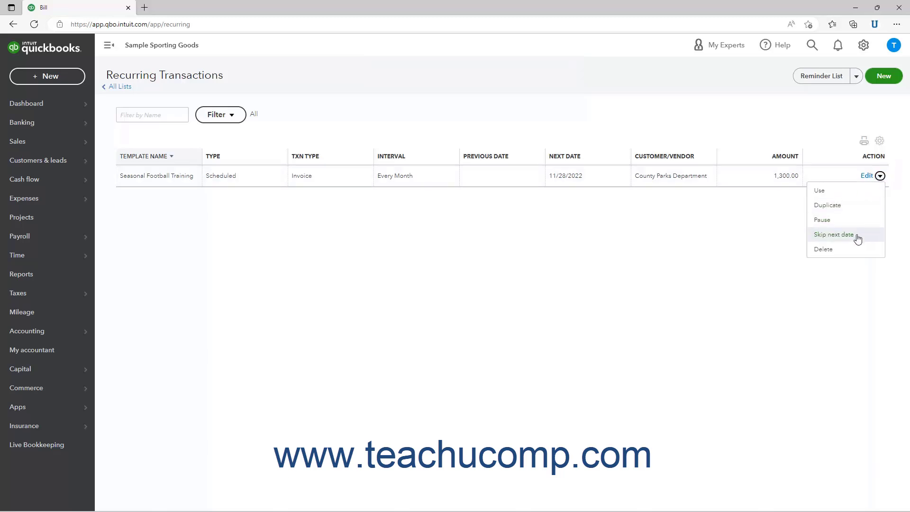
{"action": "left_click", "coordinate": [833, 234]}
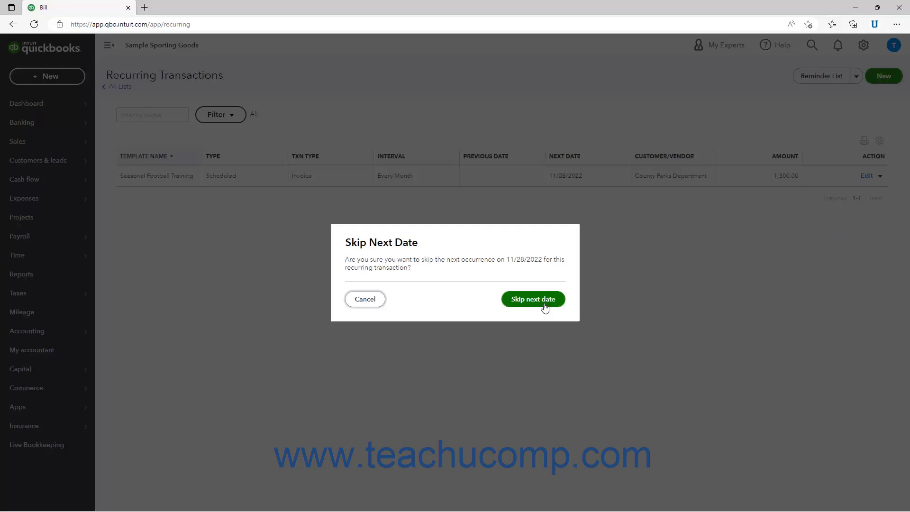
{"action": "left_click", "coordinate": [364, 305]}
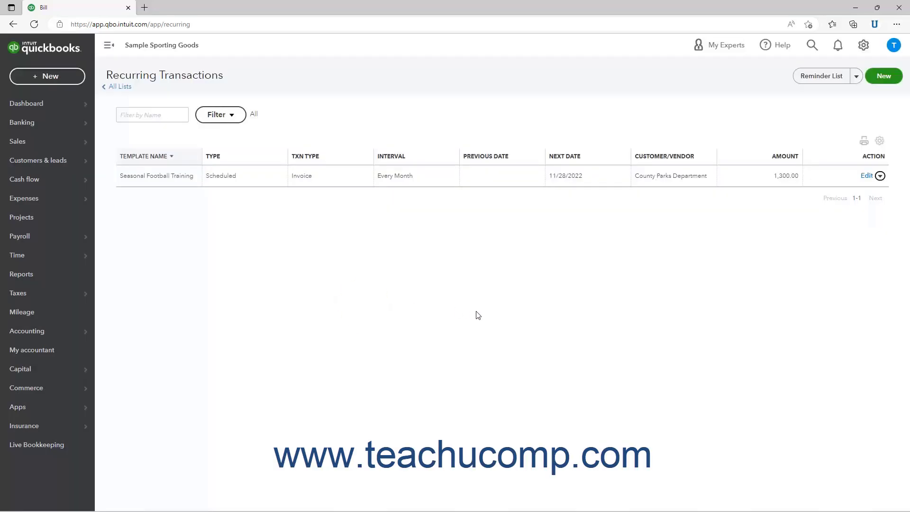